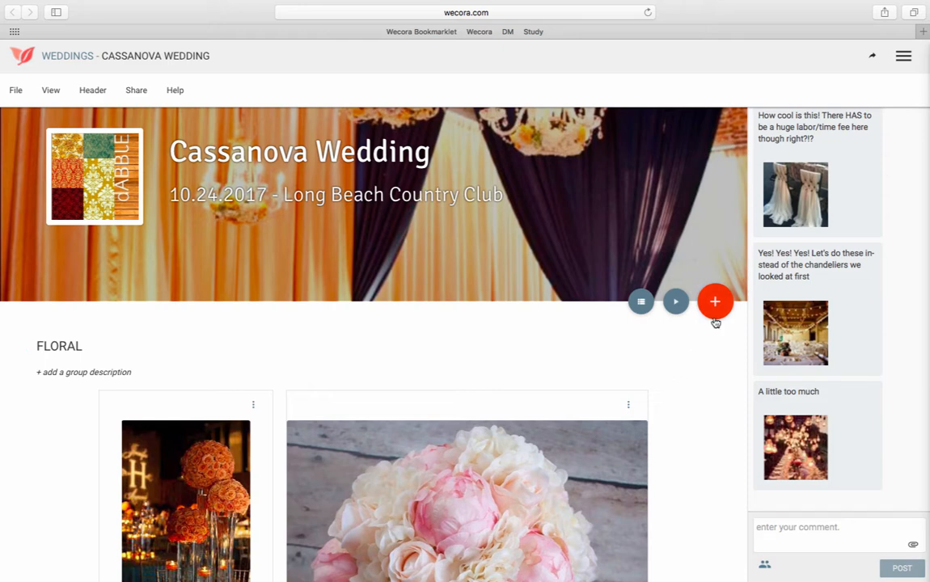
Search web images for "mercury glass vase" and add the round-bottomed vase image to the Floral group.
scroll(675, 376, down, 5)
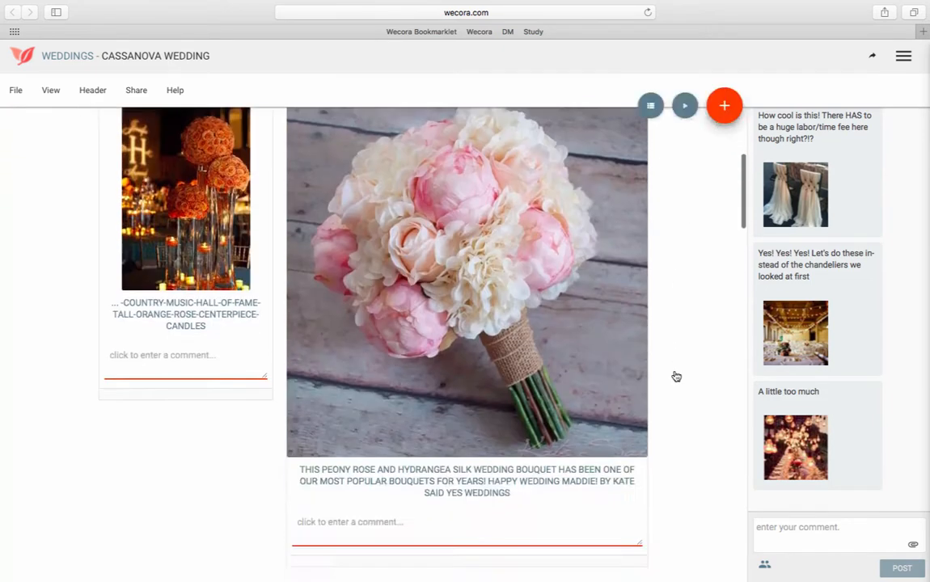
scroll(676, 377, down, 5)
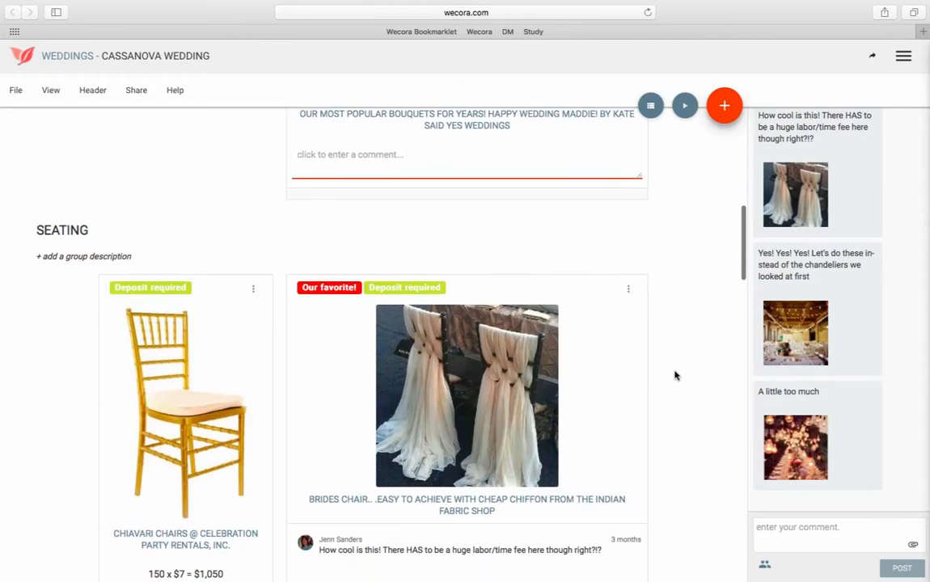
scroll(674, 376, up, 10)
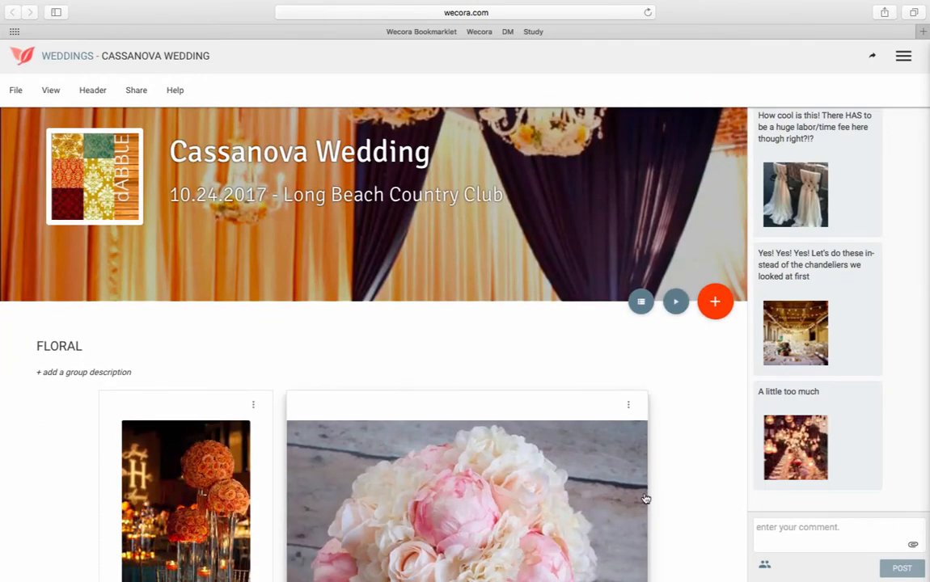
click(716, 304)
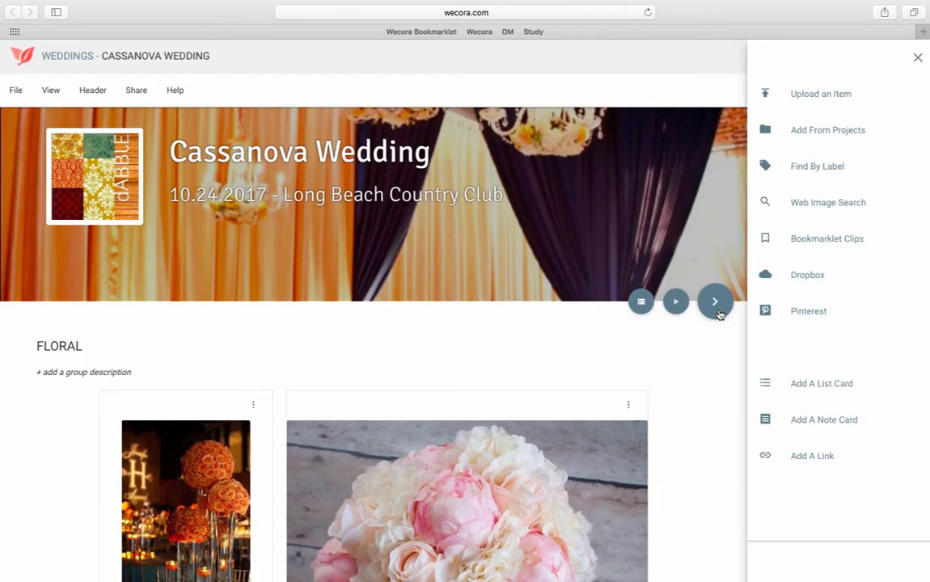
click(804, 209)
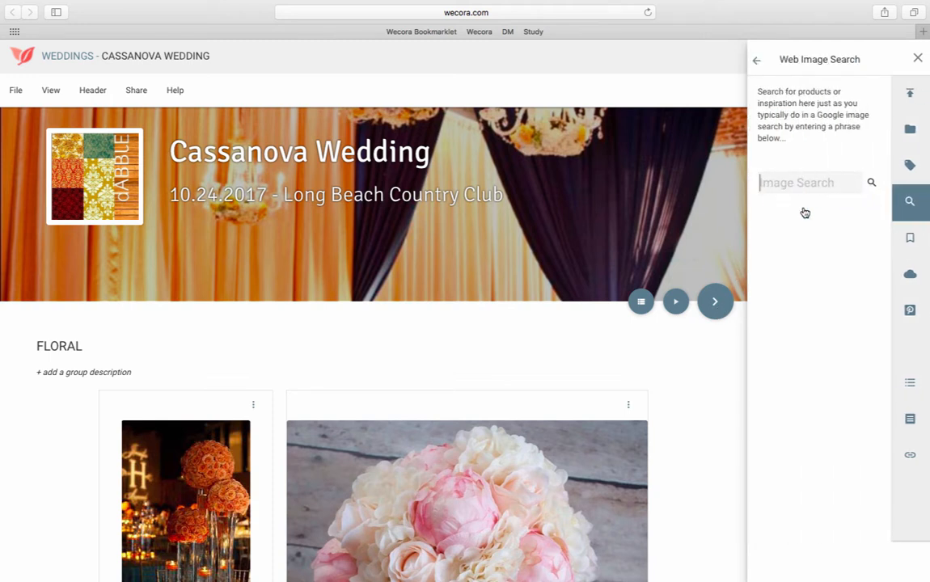
text(mercury g)
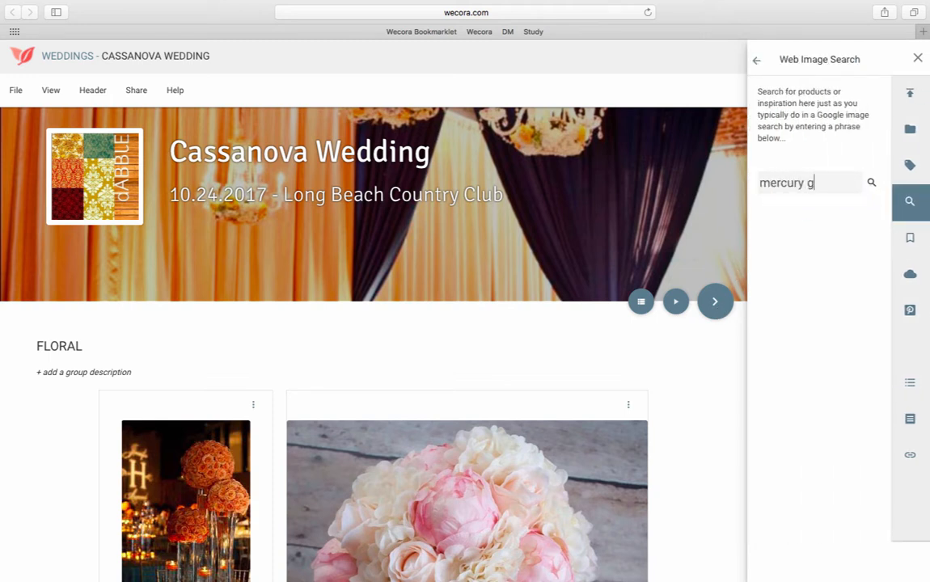
text(lass vase)
key(Return)
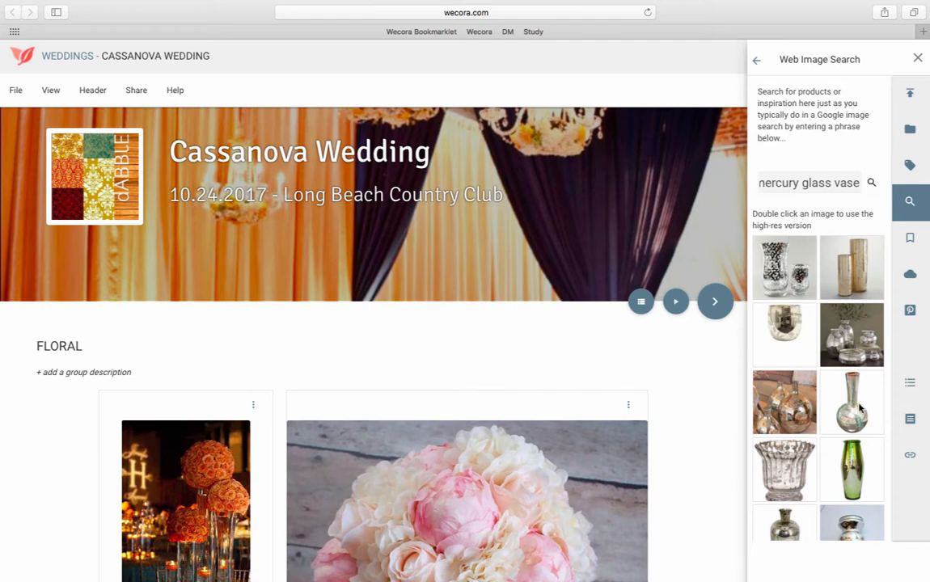
drag(859, 408, 461, 404)
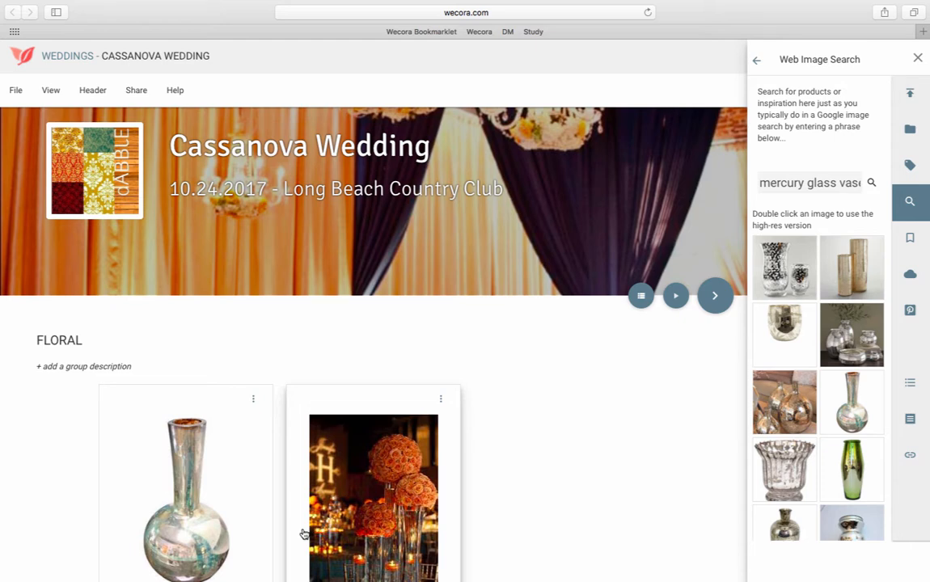
Open the vase item and set its selling price to 25 and description to 12" high; available in 16".
scroll(304, 533, down, 3)
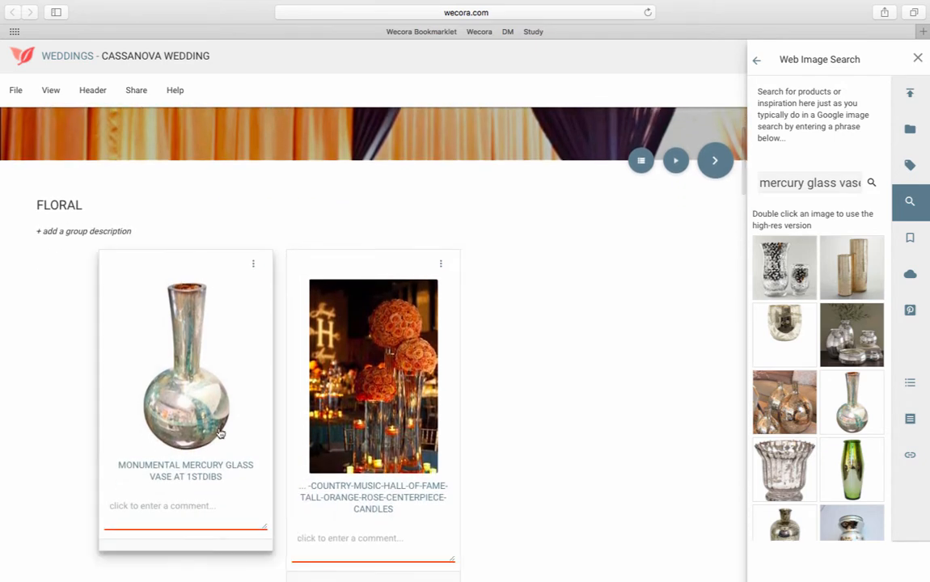
click(204, 411)
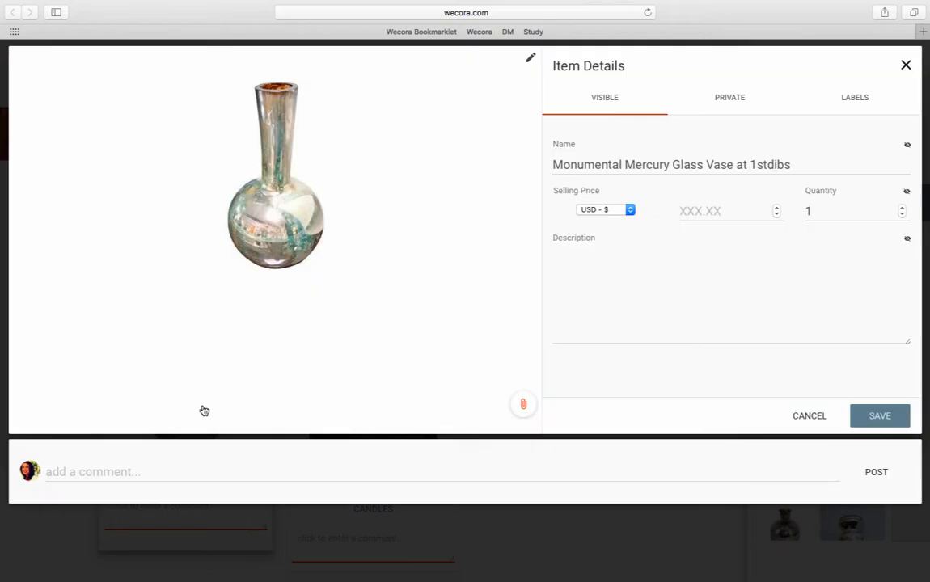
click(692, 211)
text(25)
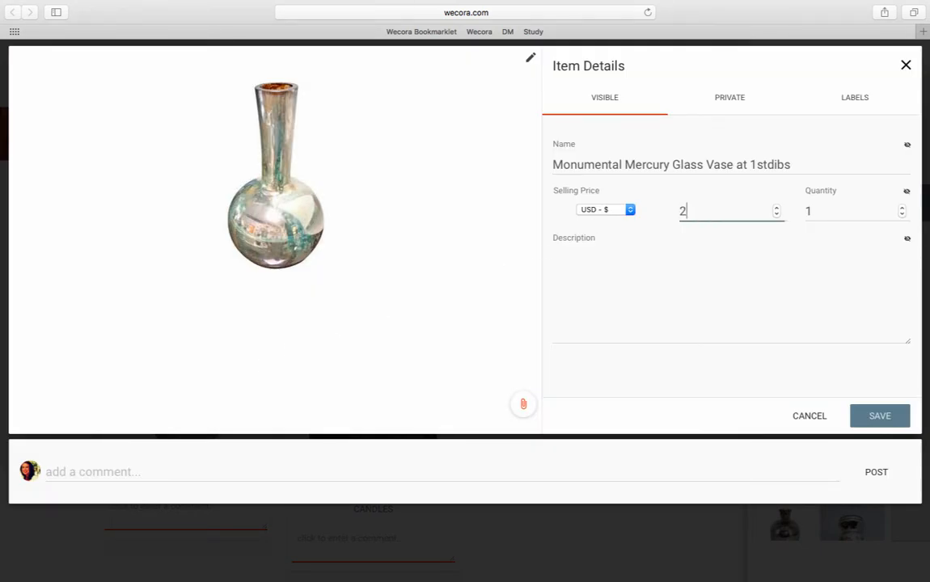
click(635, 264)
text(1)
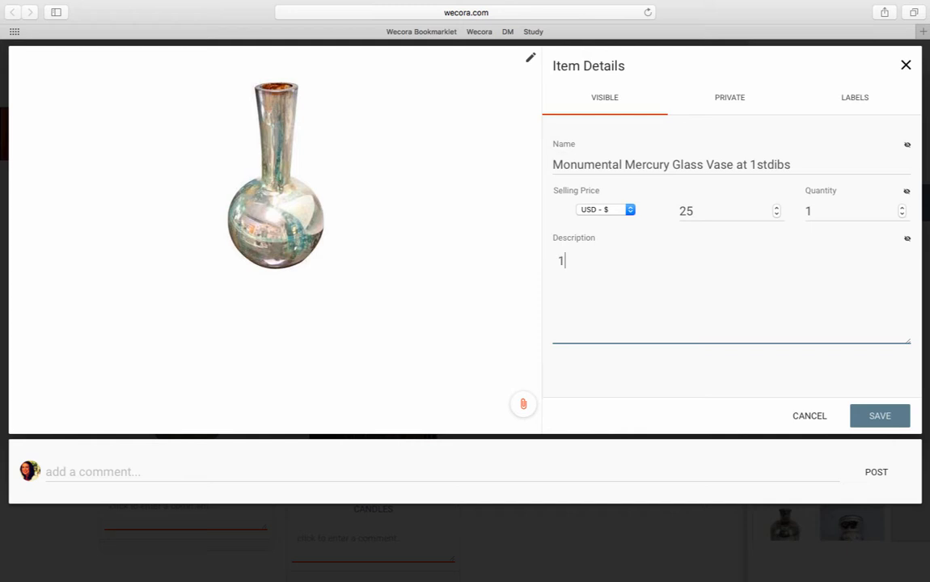
text(2' high )
text(avail)
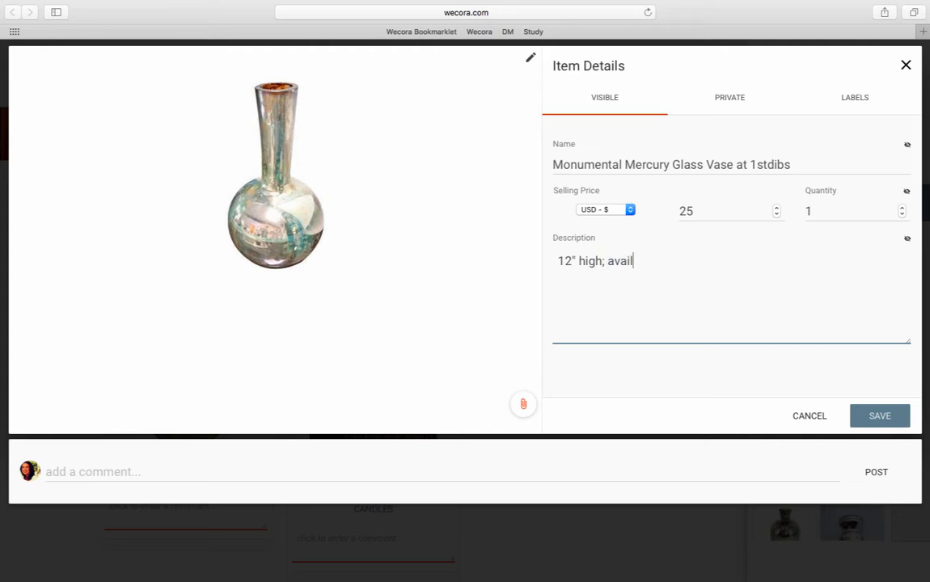
text(able in 16)
Enter a private unit cost of 9 for the vase item and save it.
click(726, 99)
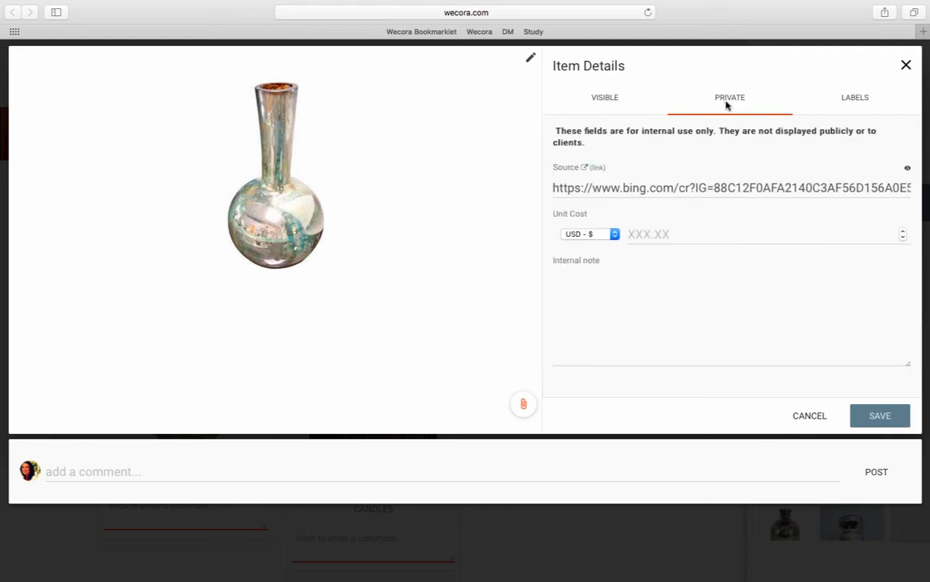
click(639, 233)
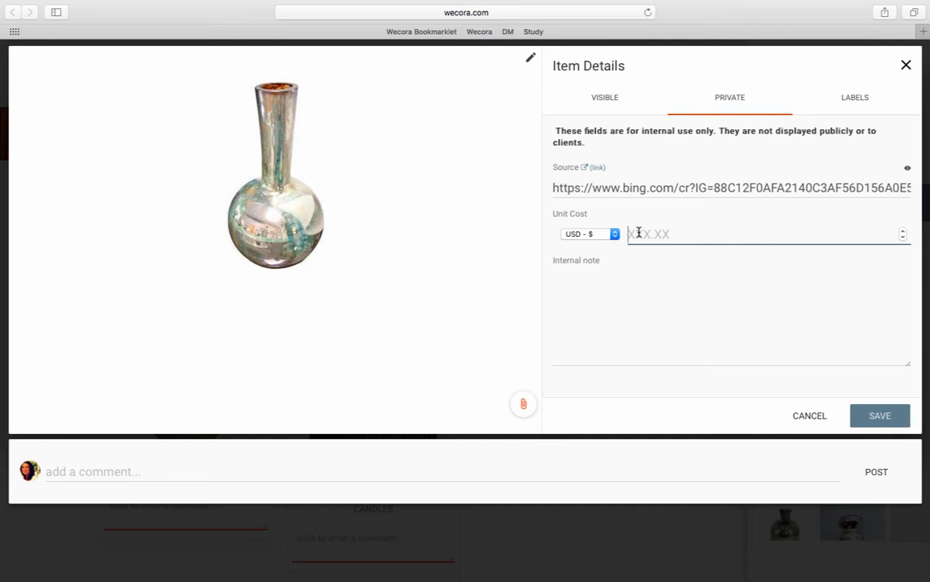
text(9)
click(864, 414)
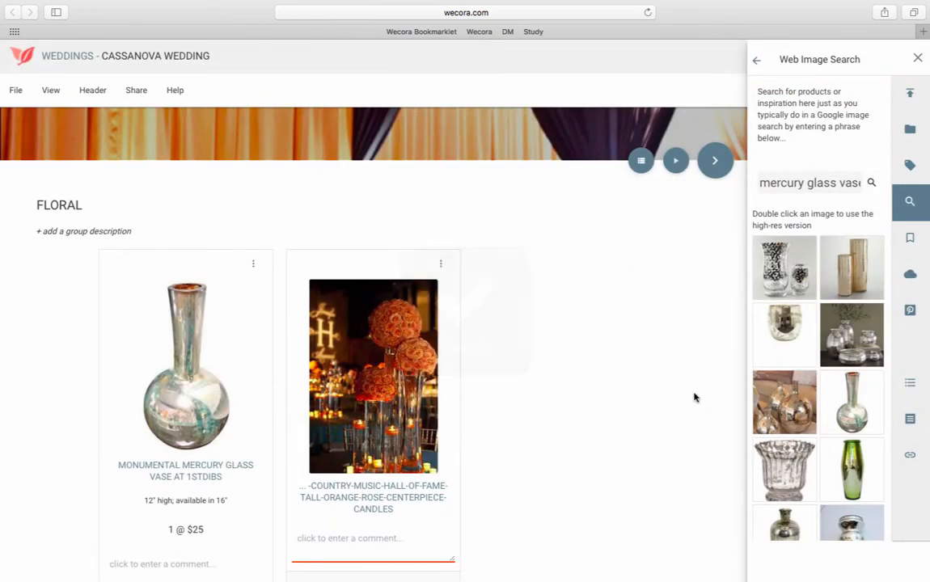
Add the mercury glass vase from the Cassanova project's items to the Centerpieces group of Bloomberg Affair.
scroll(639, 401, up, 1)
scroll(639, 401, up, 3)
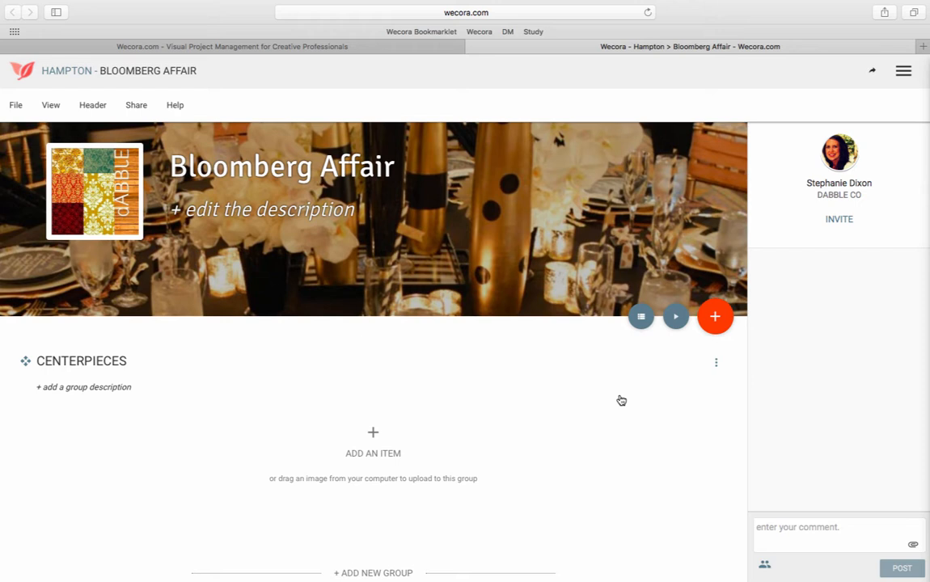
click(716, 328)
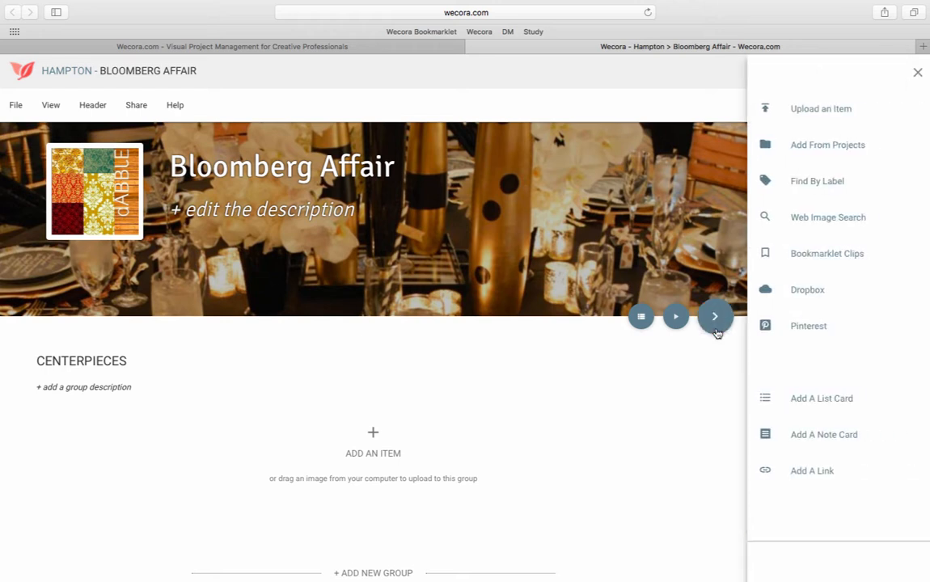
click(809, 150)
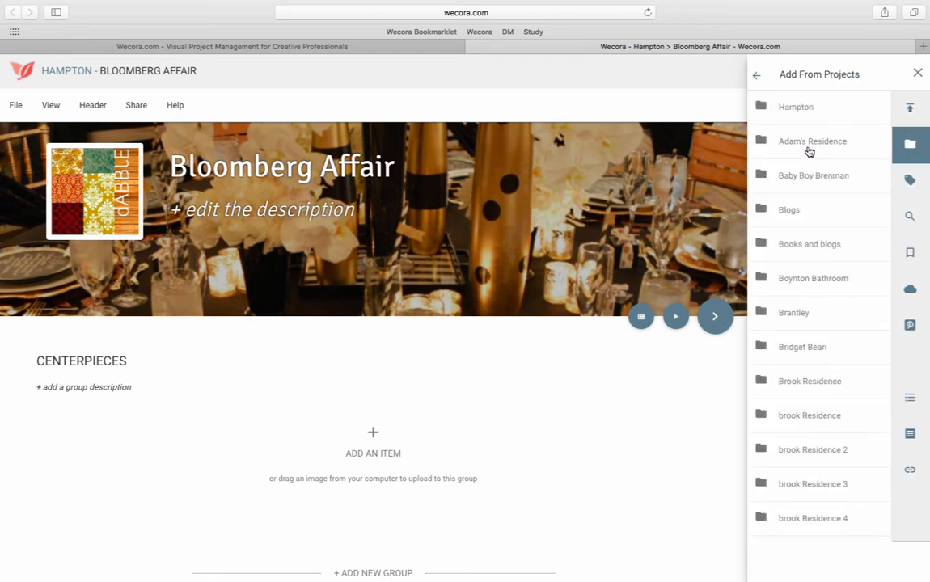
scroll(785, 294, down, 6)
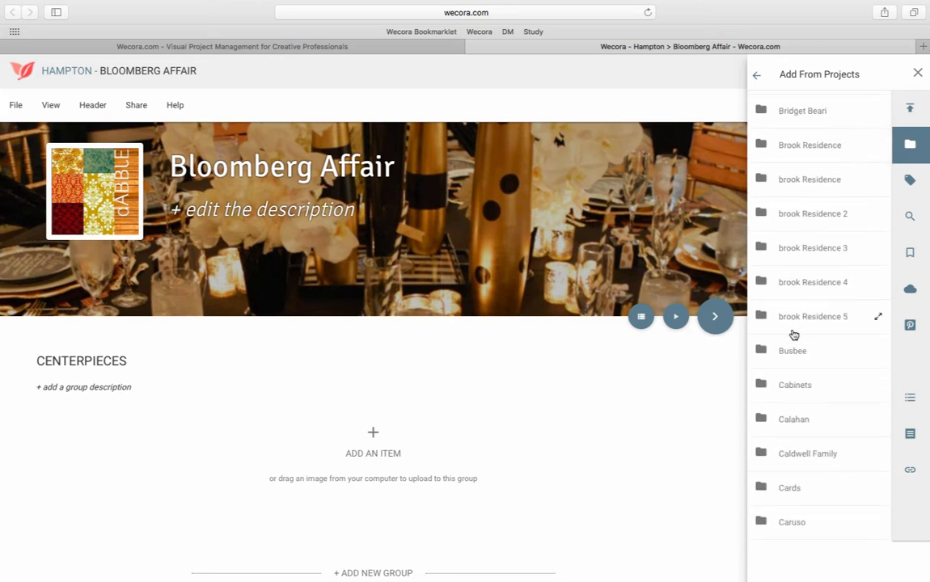
scroll(790, 354, down, 1)
scroll(791, 355, down, 3)
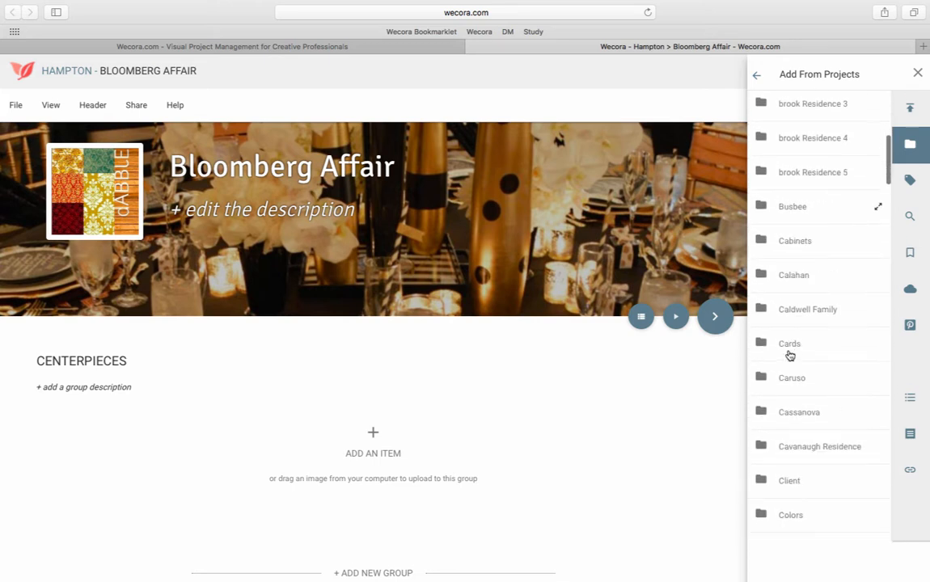
click(798, 414)
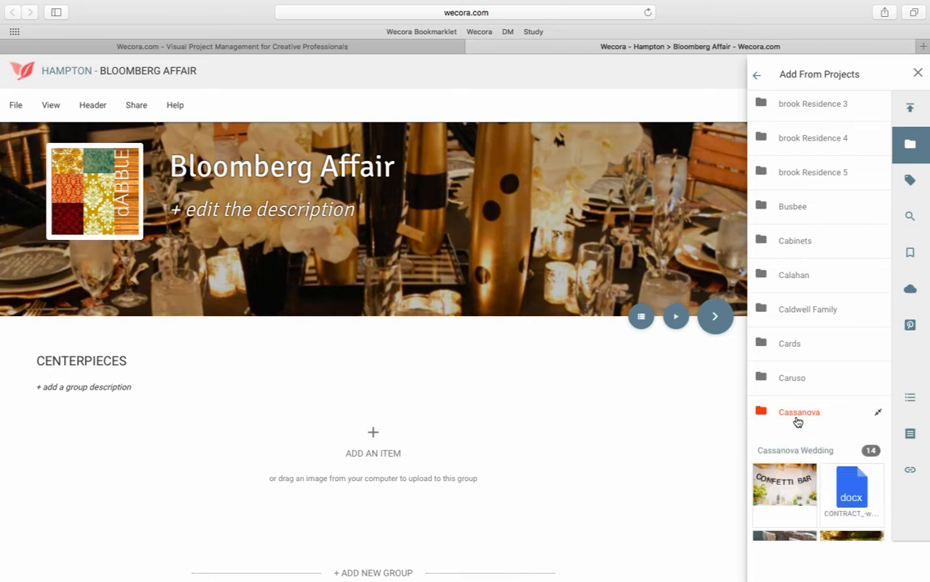
scroll(798, 422, down, 4)
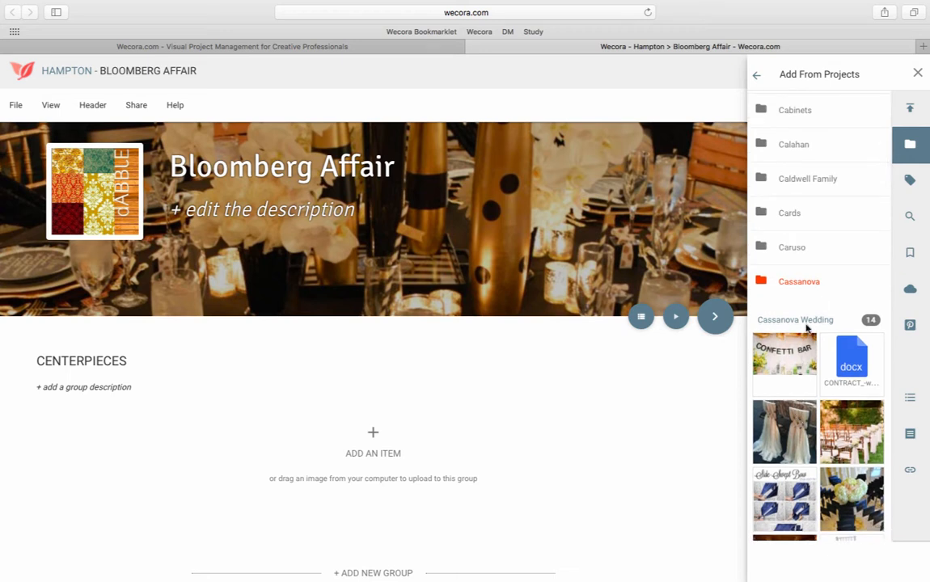
scroll(795, 356, down, 3)
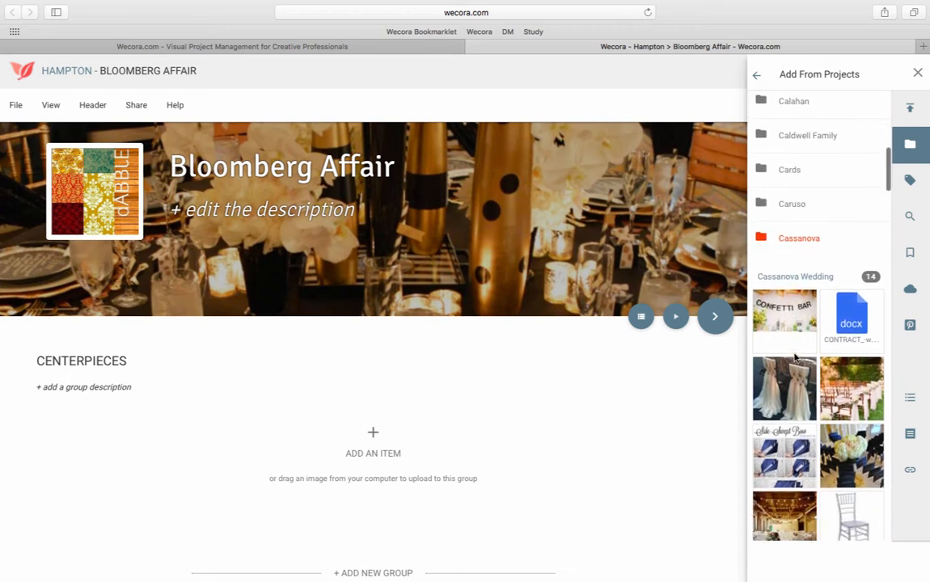
scroll(795, 357, down, 8)
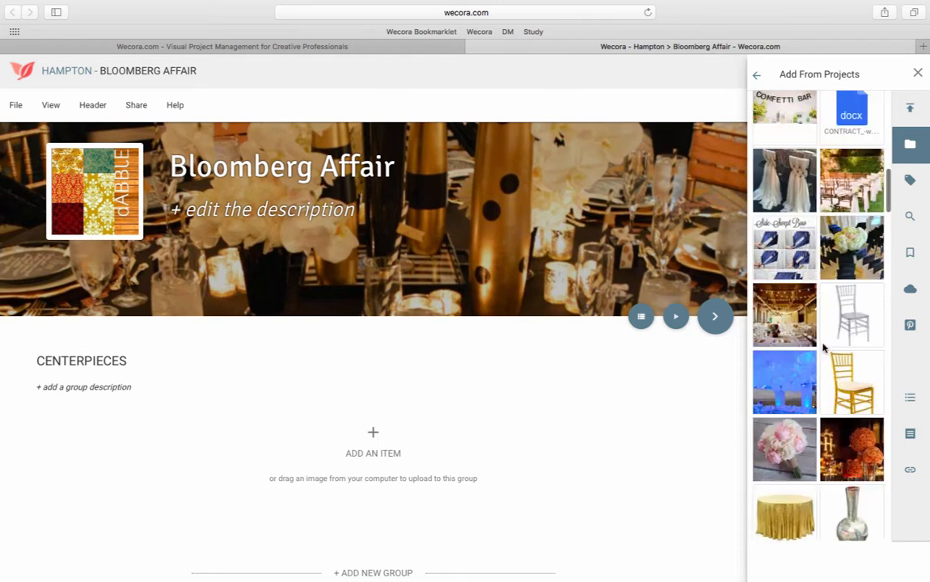
scroll(823, 348, down, 3)
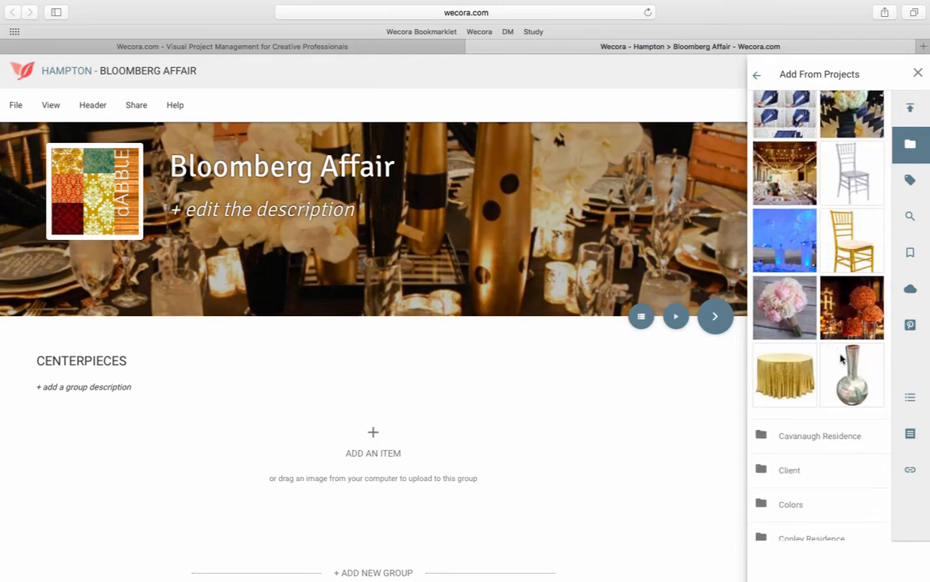
drag(863, 385, 321, 415)
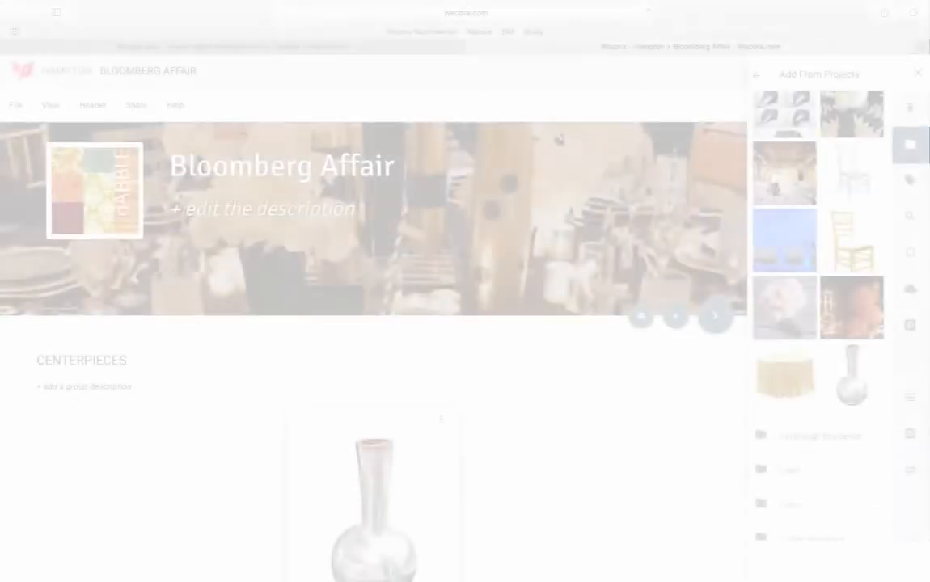
Open the copied vase item's details and review its private fields.
scroll(314, 513, down, 2)
scroll(314, 513, down, 3)
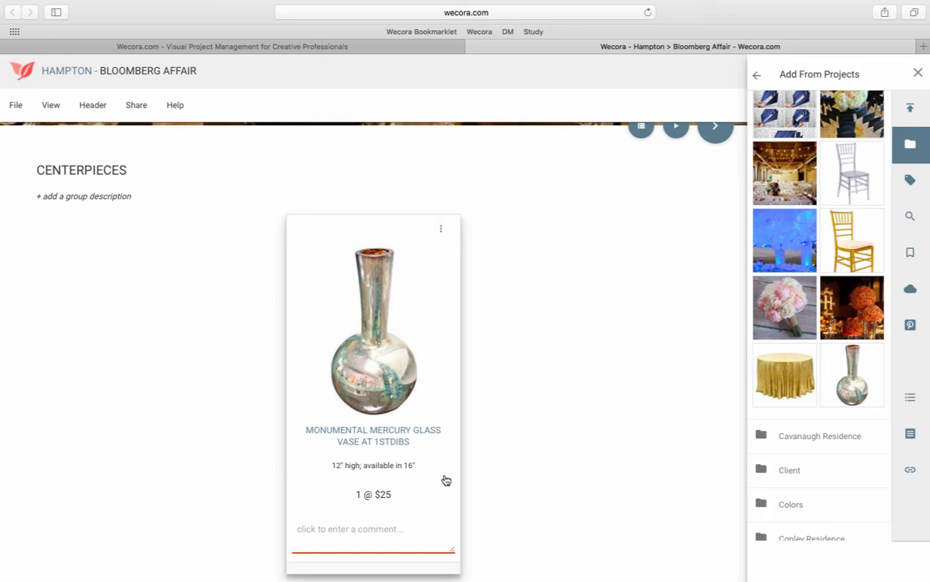
click(368, 380)
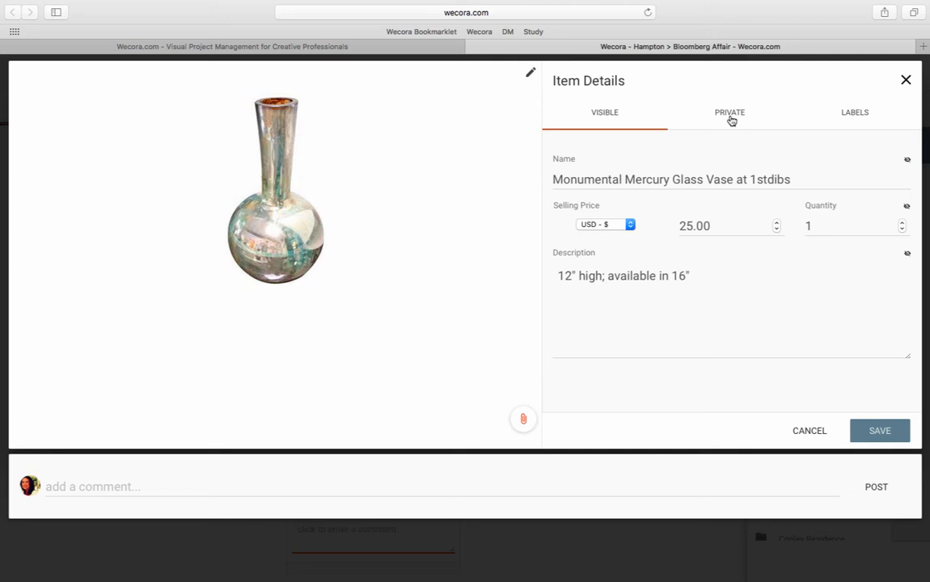
click(730, 117)
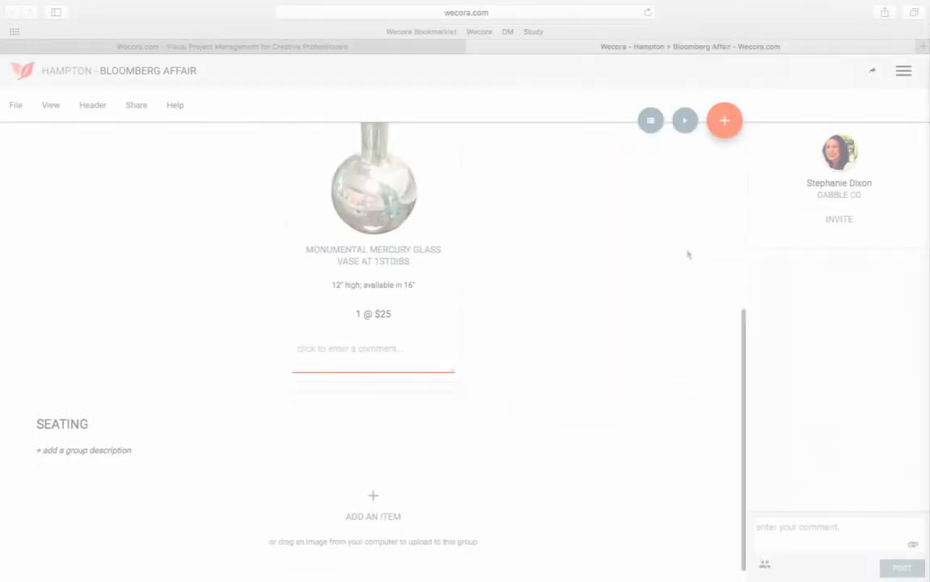
scroll(687, 255, down, 3)
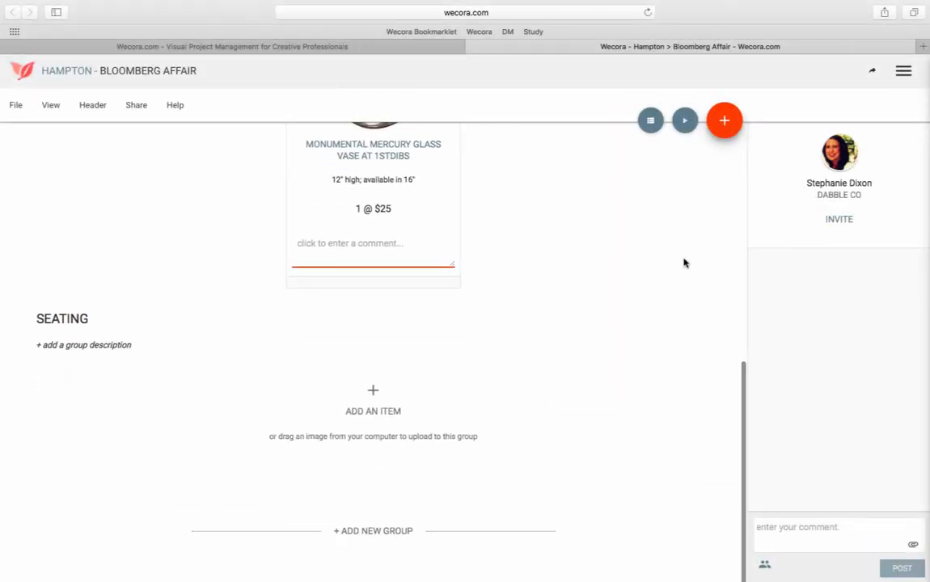
Add the gold chair found under the Chair rentals label to the Seating group.
click(718, 133)
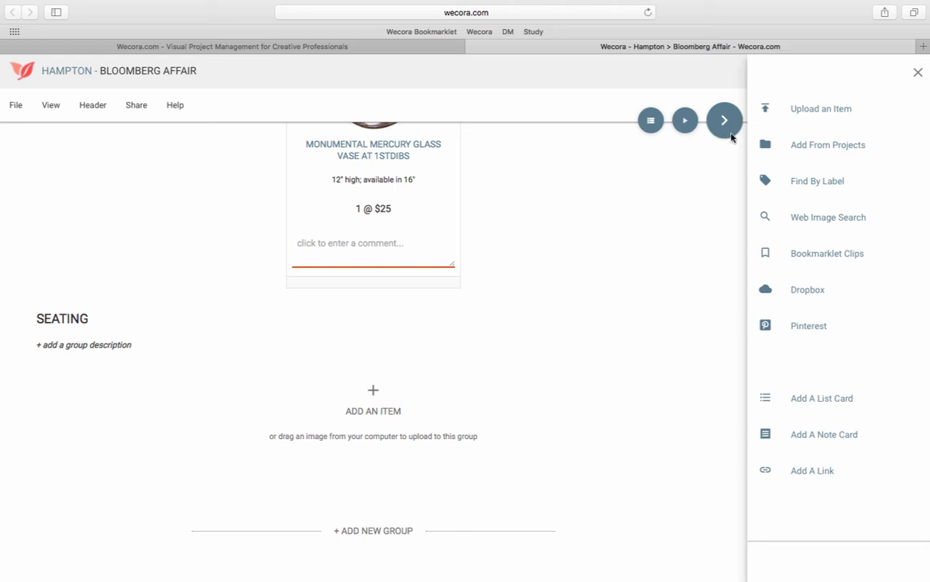
click(808, 191)
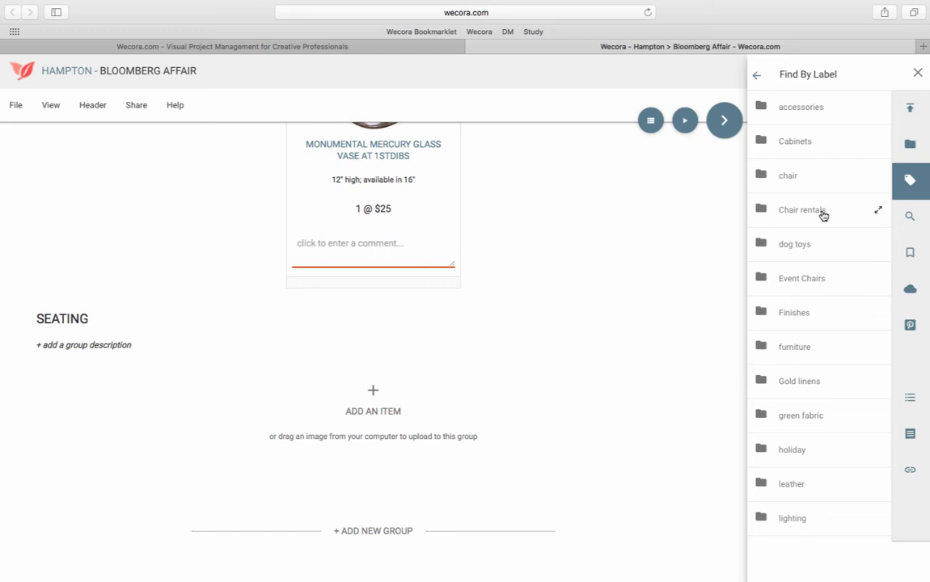
click(823, 217)
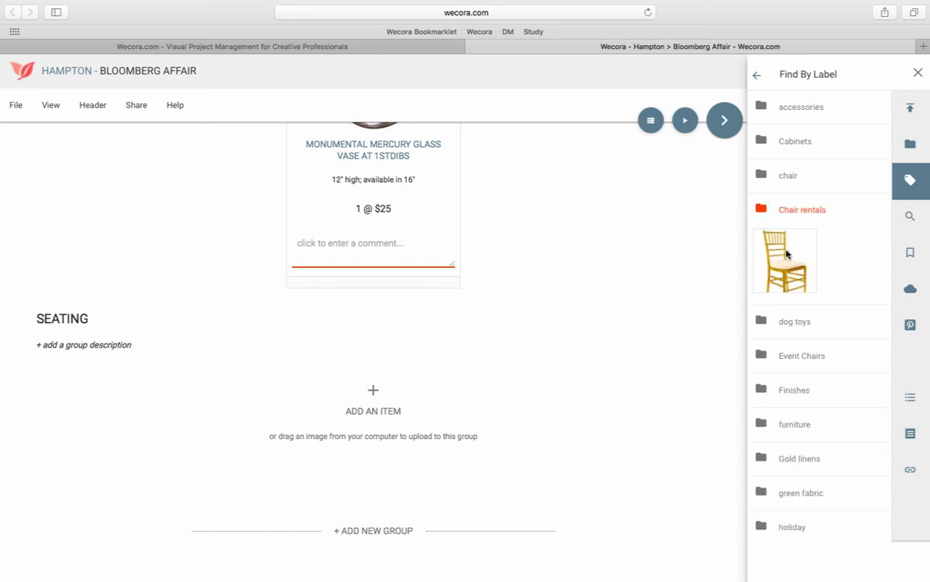
drag(785, 256, 307, 333)
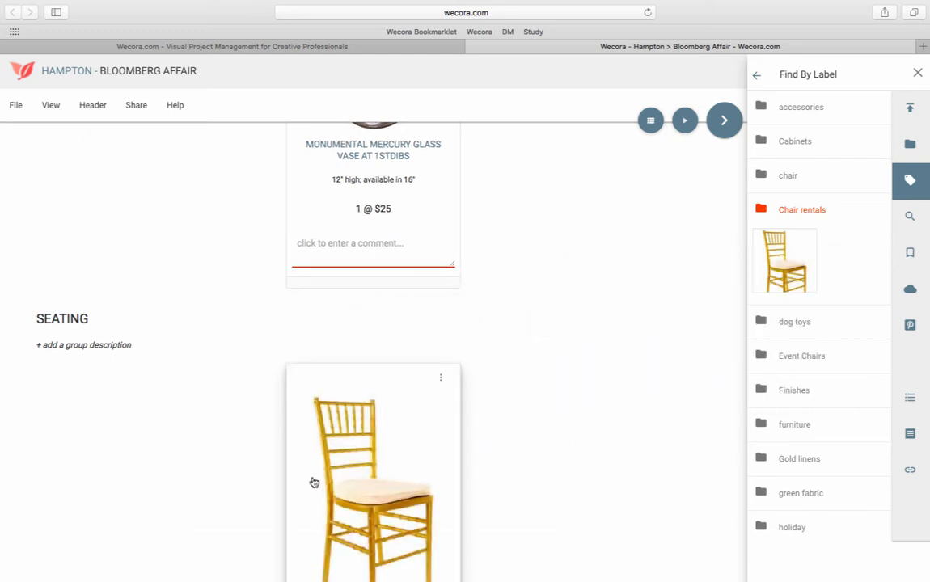
scroll(311, 482, down, 4)
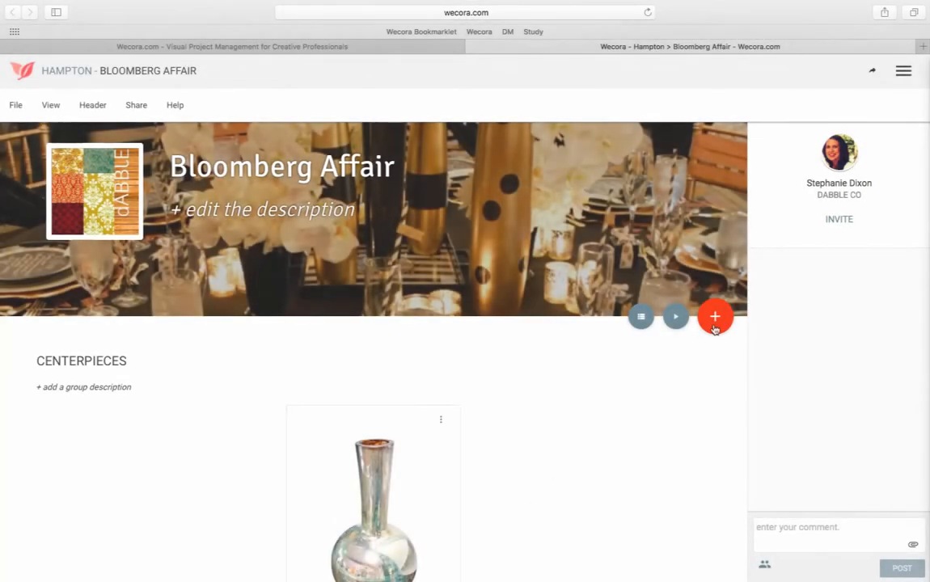
Add the calla lily and the large arrangement from the Floral label to the Centerpieces group.
click(715, 318)
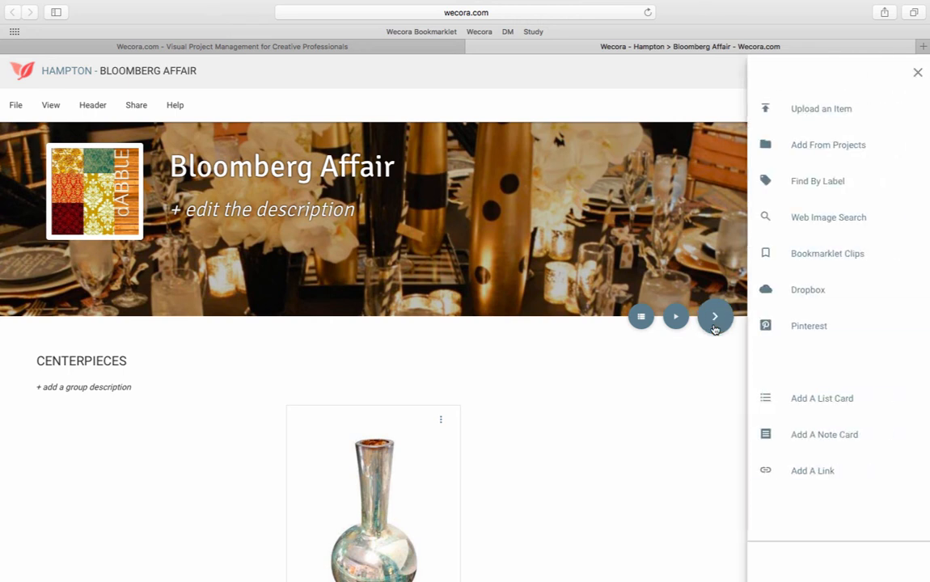
click(803, 194)
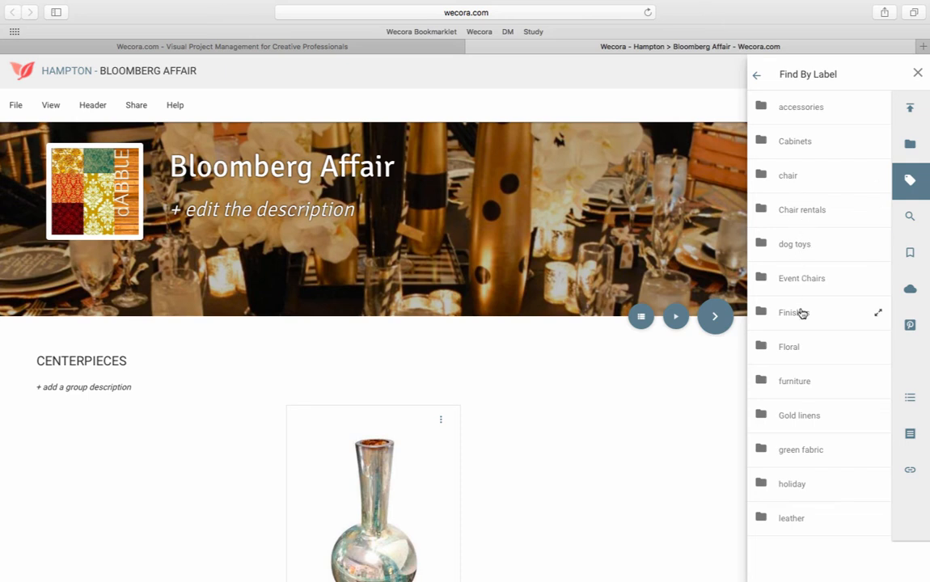
click(802, 354)
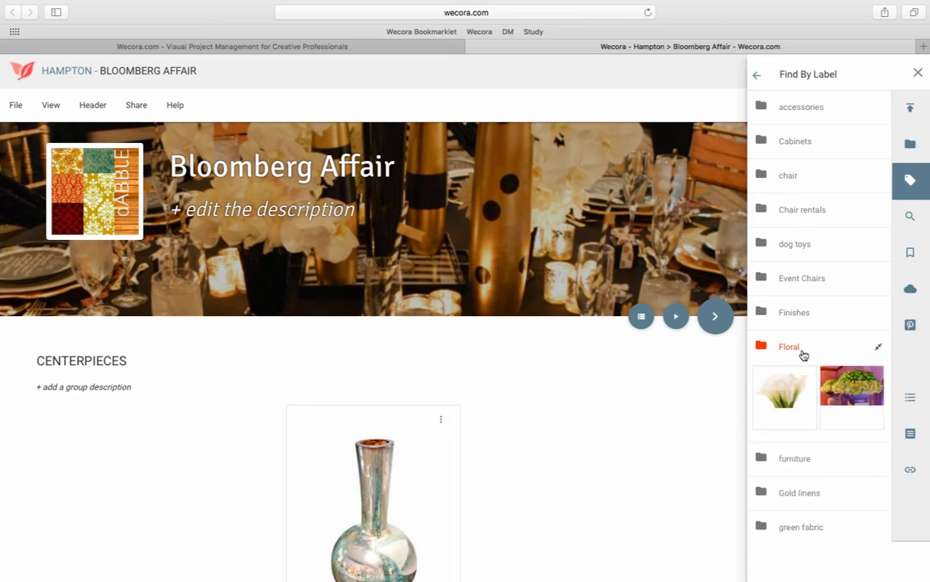
drag(781, 390, 465, 451)
scroll(556, 486, down, 5)
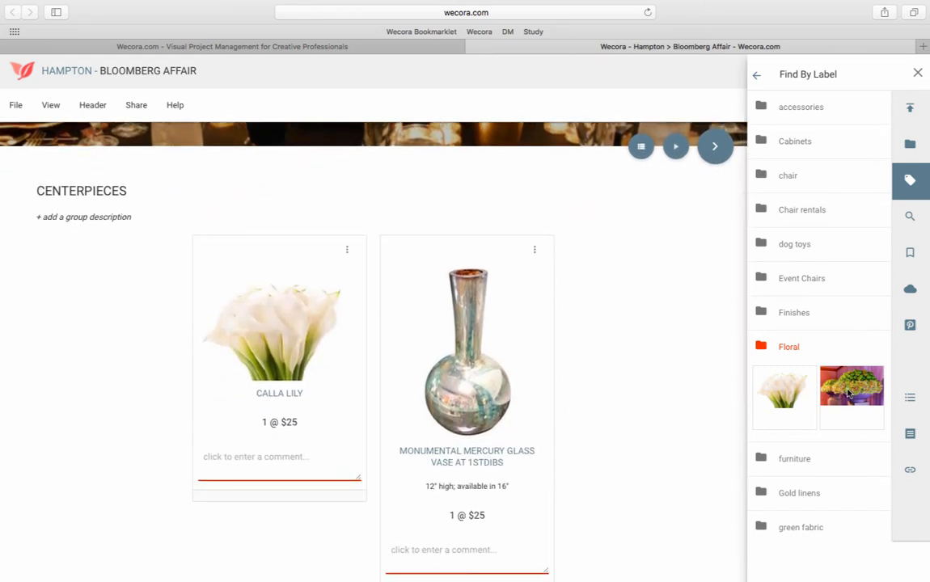
drag(848, 394, 563, 333)
Add the gold tablecloth under the Gold linens label to the Linens group.
scroll(531, 469, down, 1)
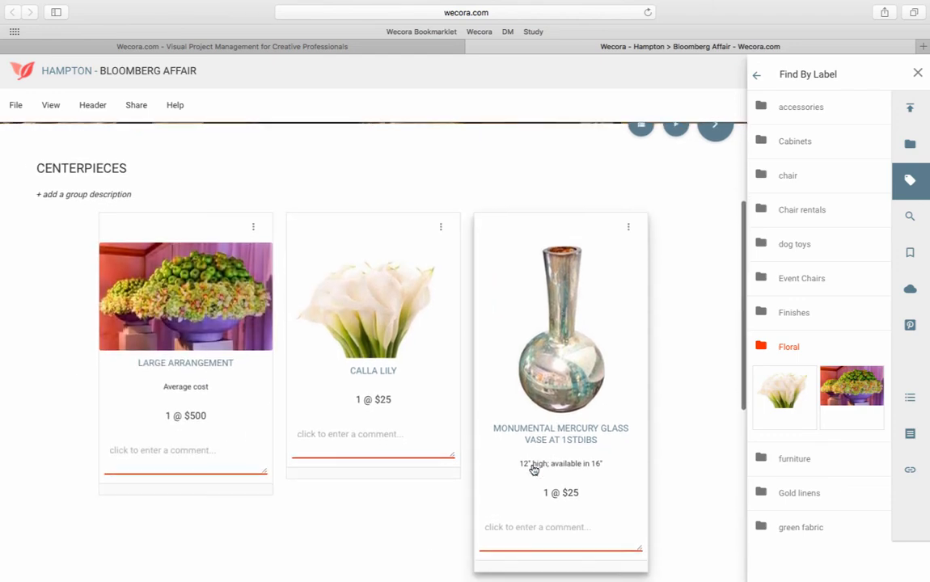
scroll(534, 469, down, 1)
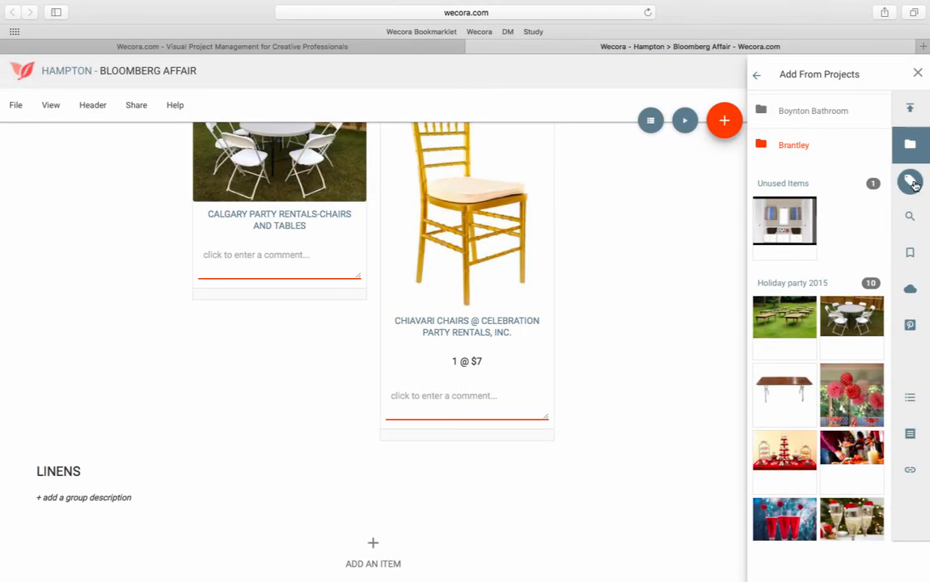
click(912, 182)
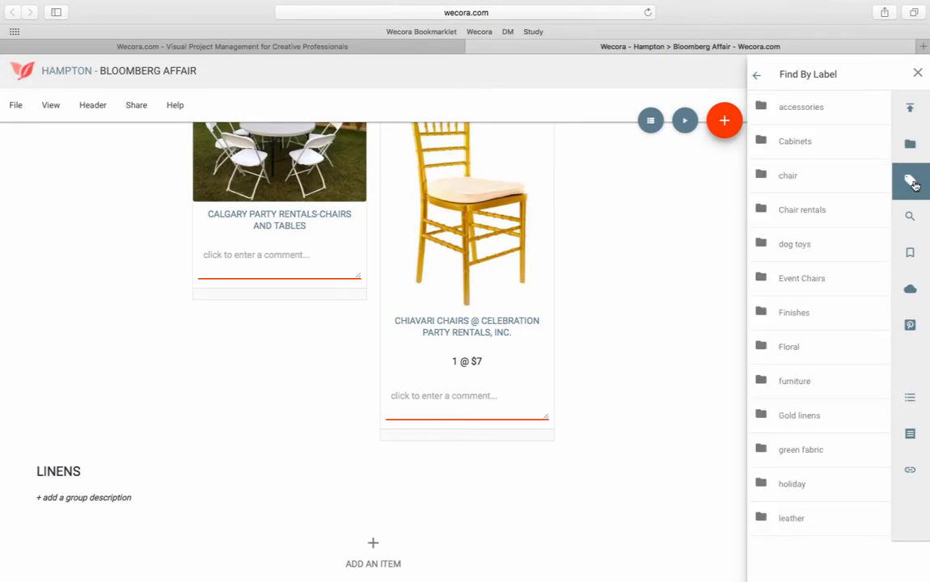
click(799, 417)
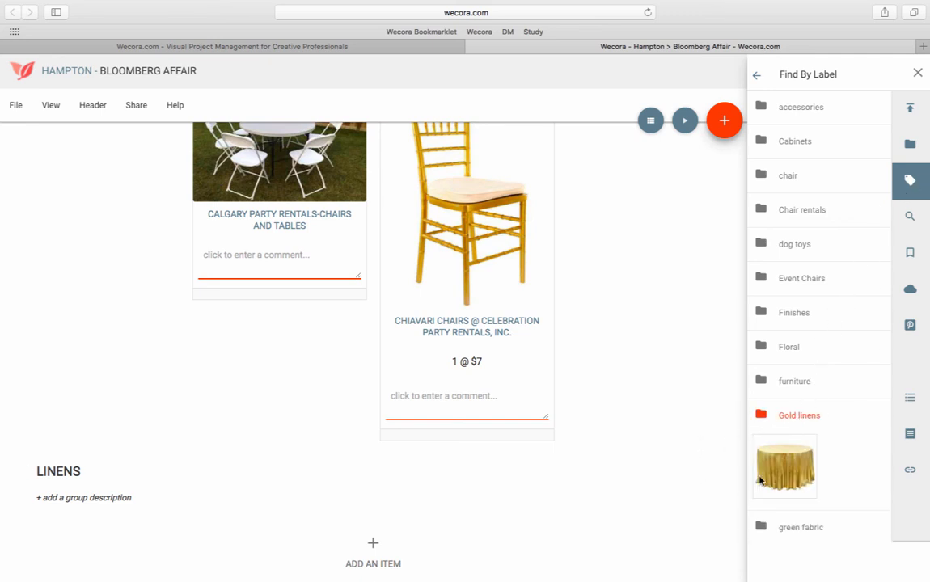
drag(793, 476, 351, 502)
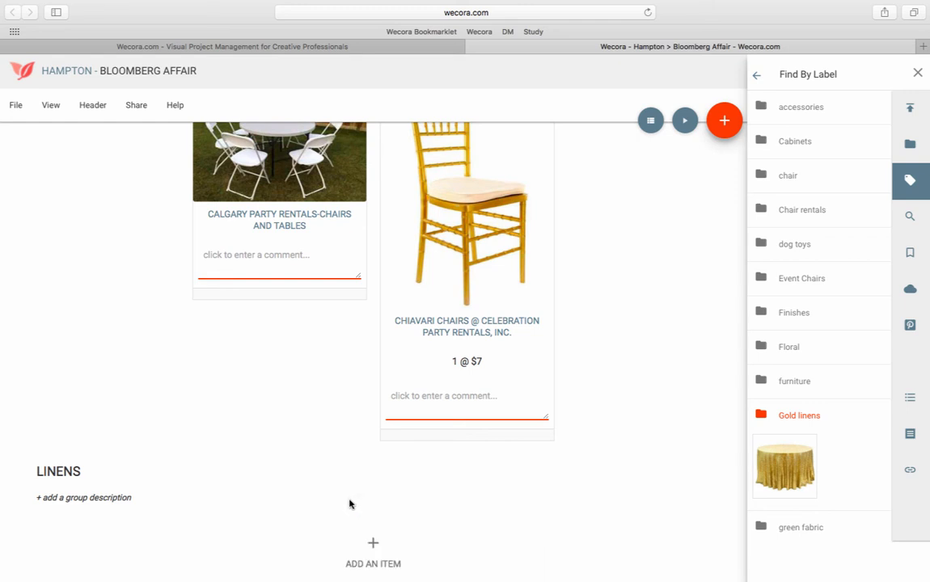